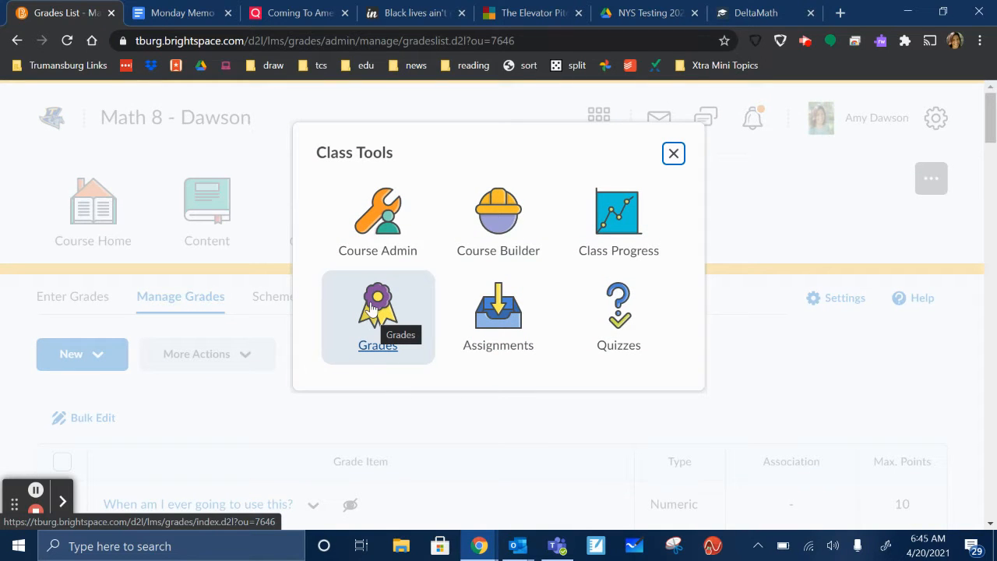
- Open the Math 8 course's grades and go to the list for managing grade items
click(373, 308)
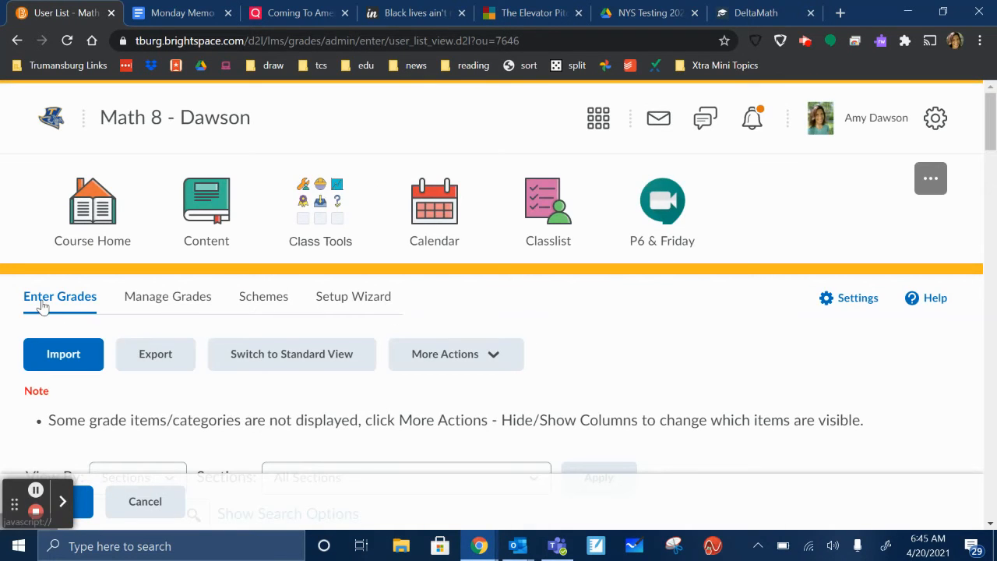
click(168, 294)
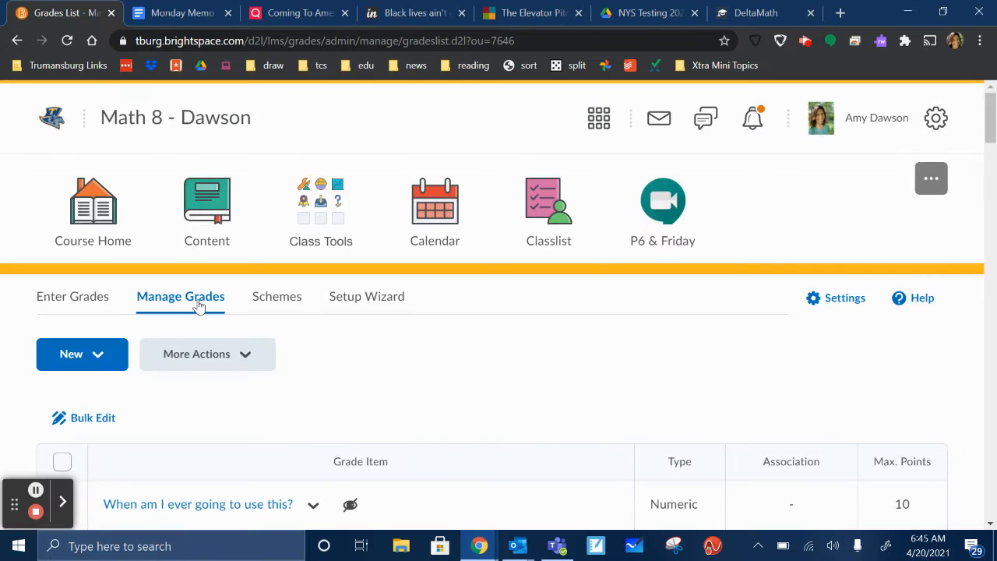
- Start a new grade item of the Calculated type
click(102, 366)
scroll(102, 418, down, 1)
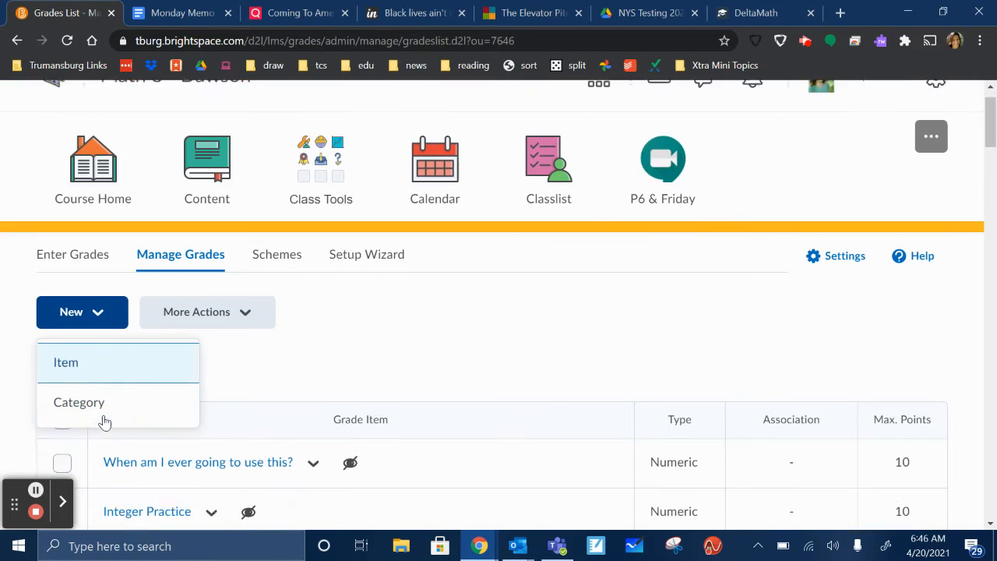
click(65, 340)
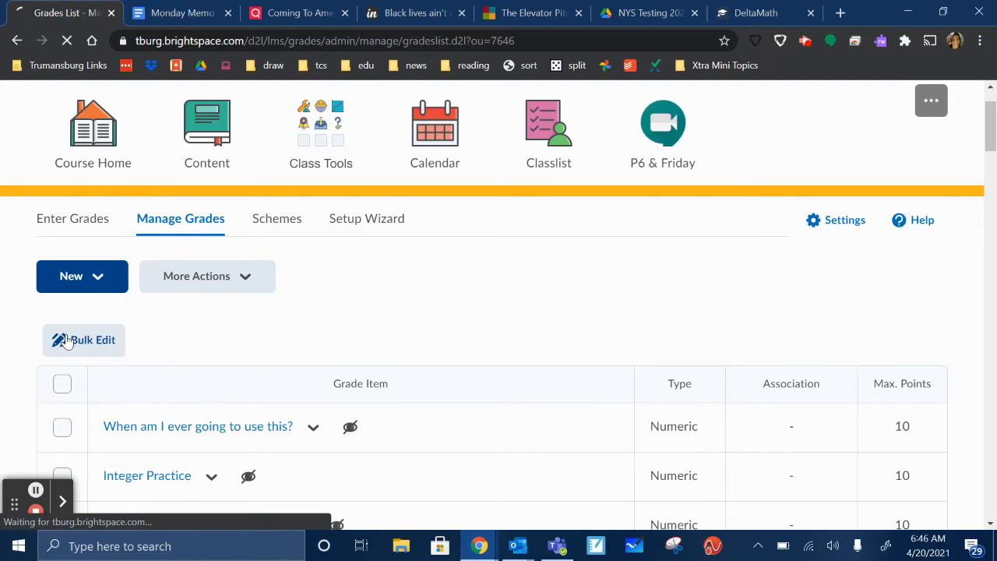
scroll(398, 301, down, 6)
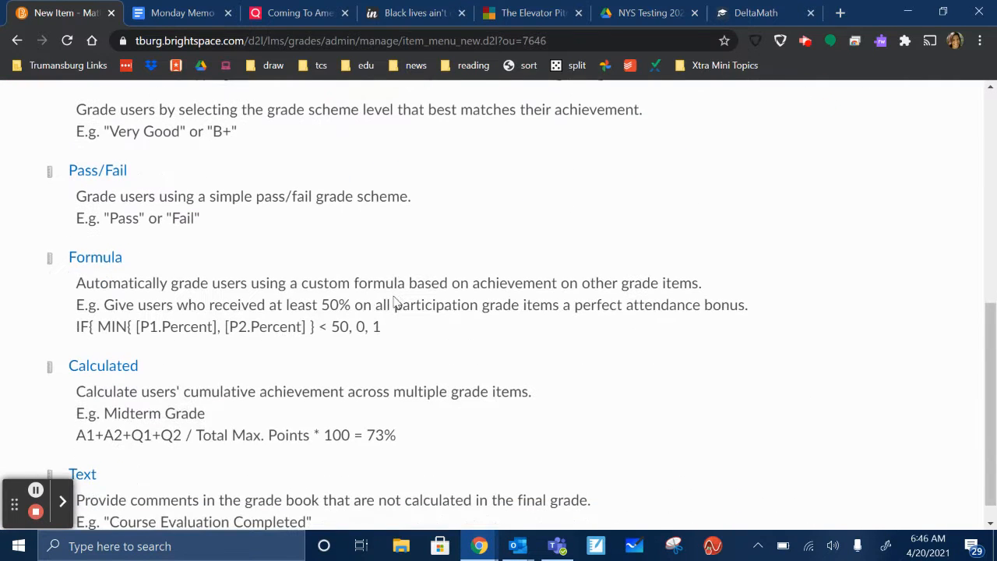
click(88, 369)
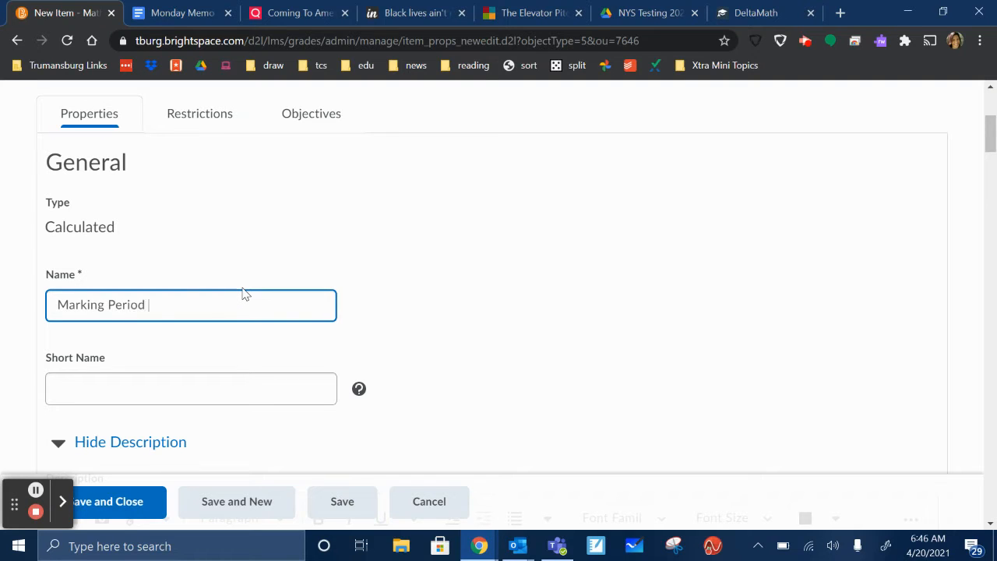
- Name the calculated item "Marking Period 4" and enable Can Exceed, consulting the explanation of that option
scroll(379, 319, down, 2)
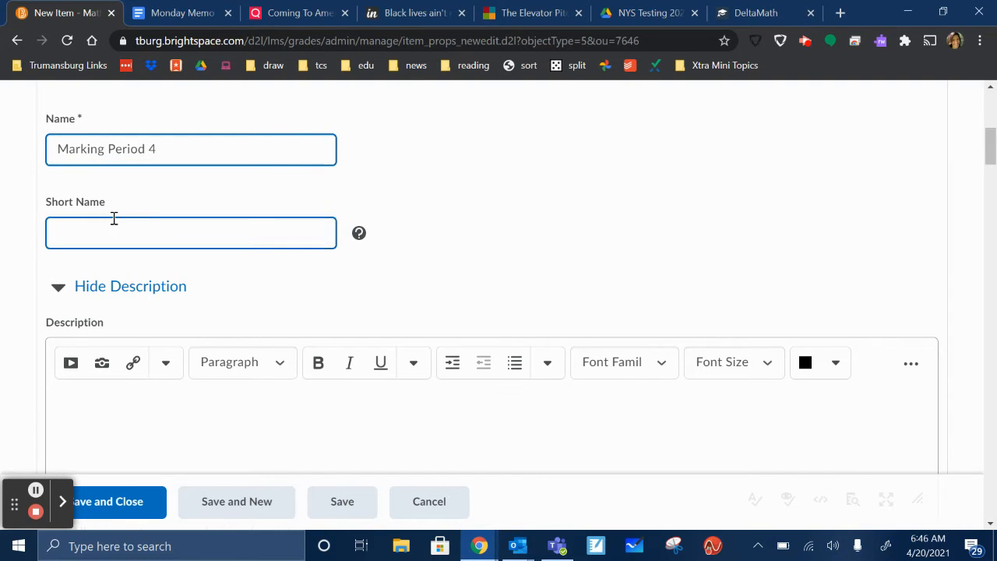
scroll(113, 257, down, 3)
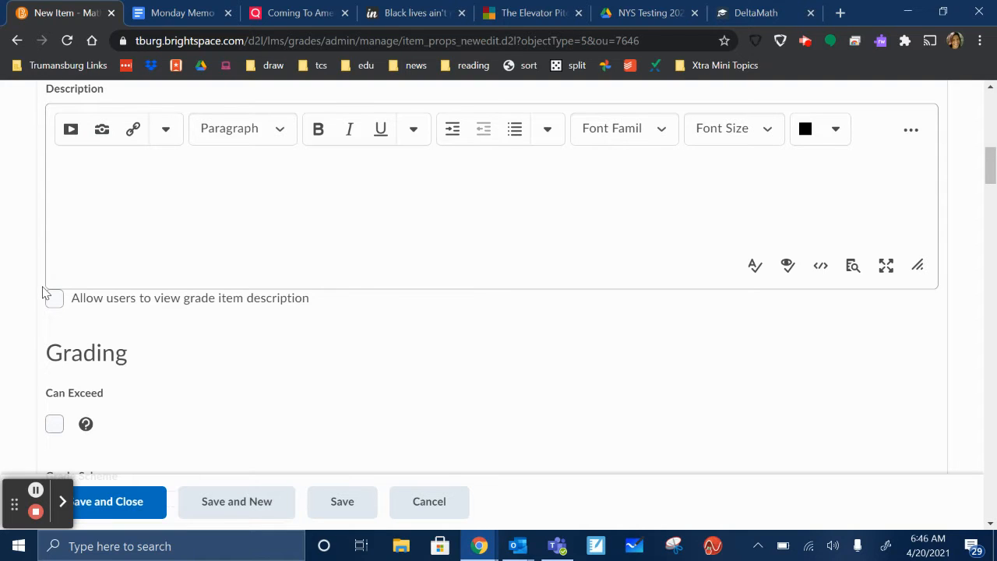
scroll(44, 292, down, 2)
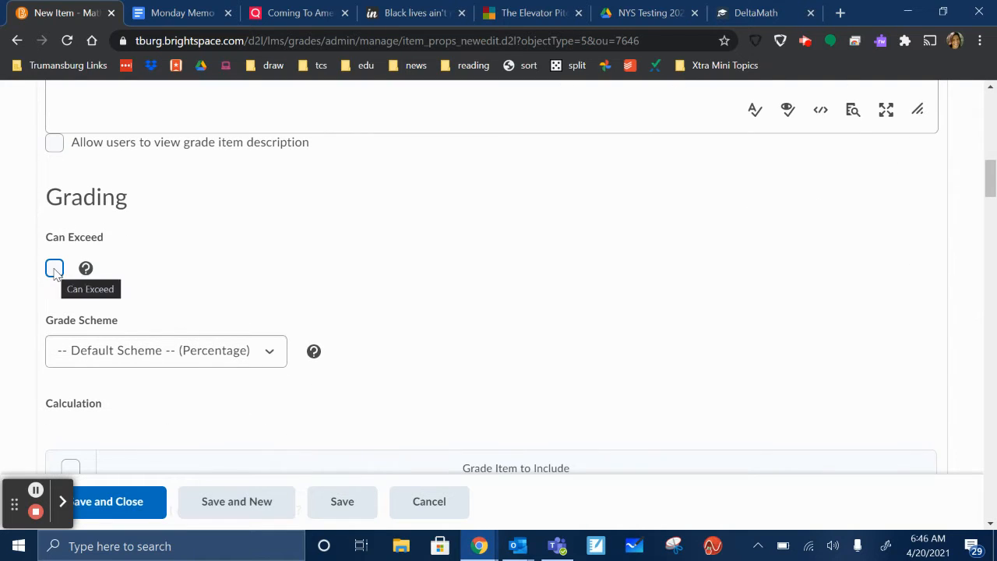
click(54, 271)
click(86, 269)
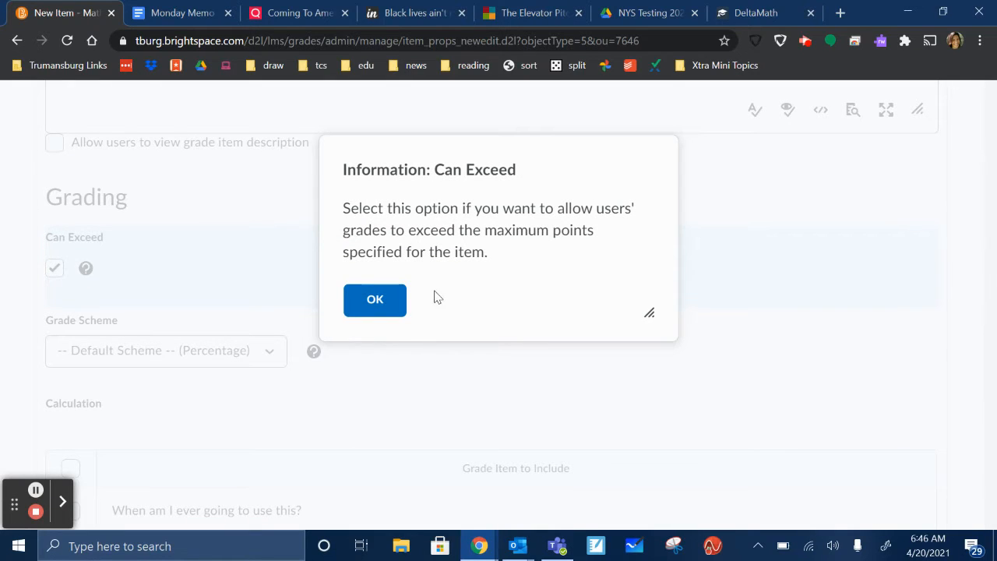
click(375, 303)
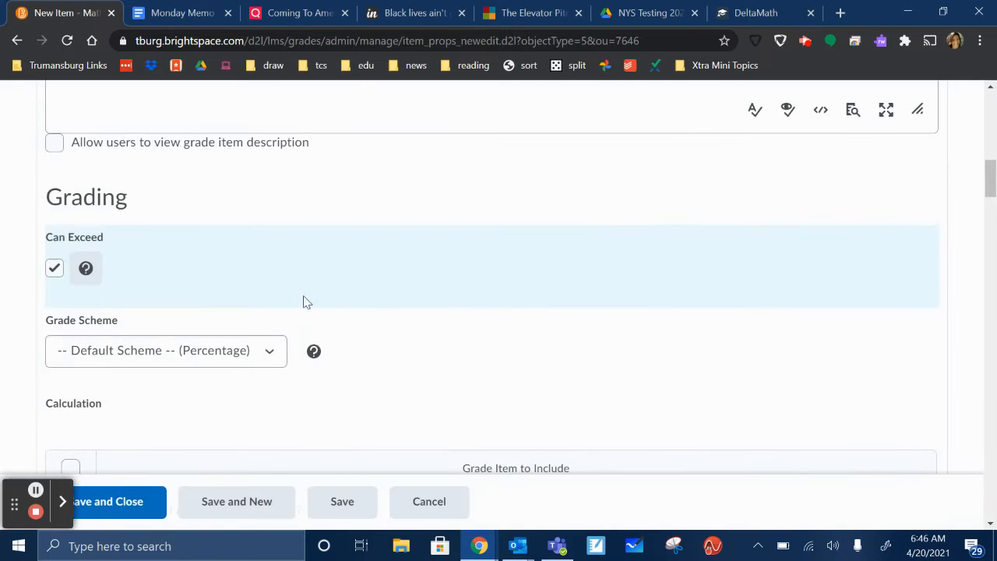
- Choose the default percentage grade scheme for the new item and cancel its creation after looking over the includable grade items
click(267, 357)
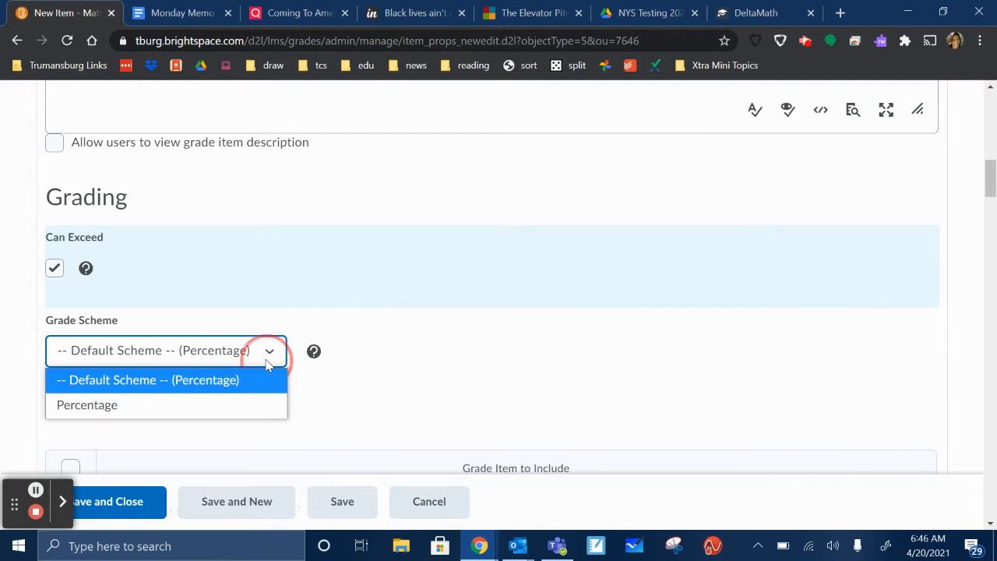
click(192, 381)
scroll(445, 334, down, 1)
scroll(445, 334, down, 3)
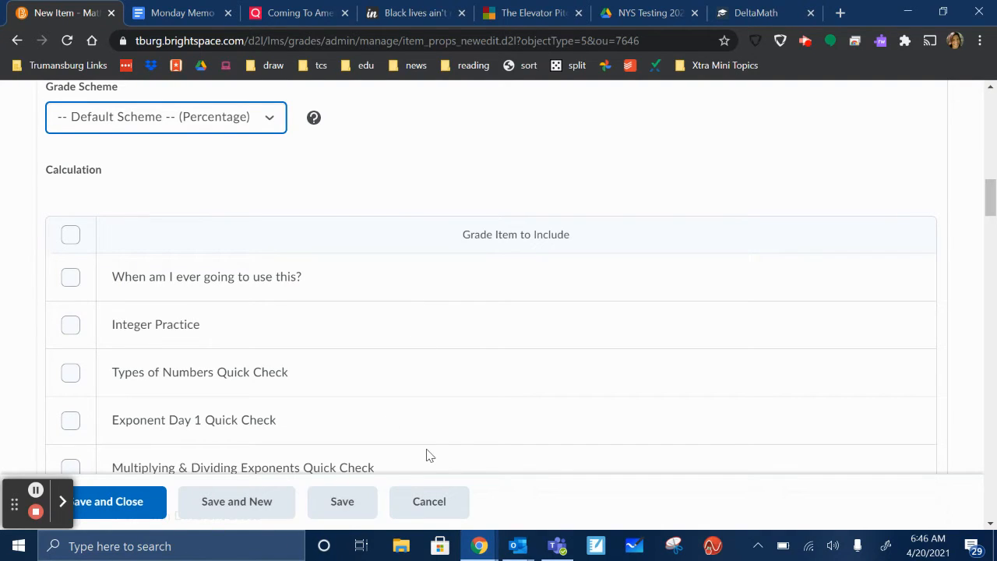
click(429, 502)
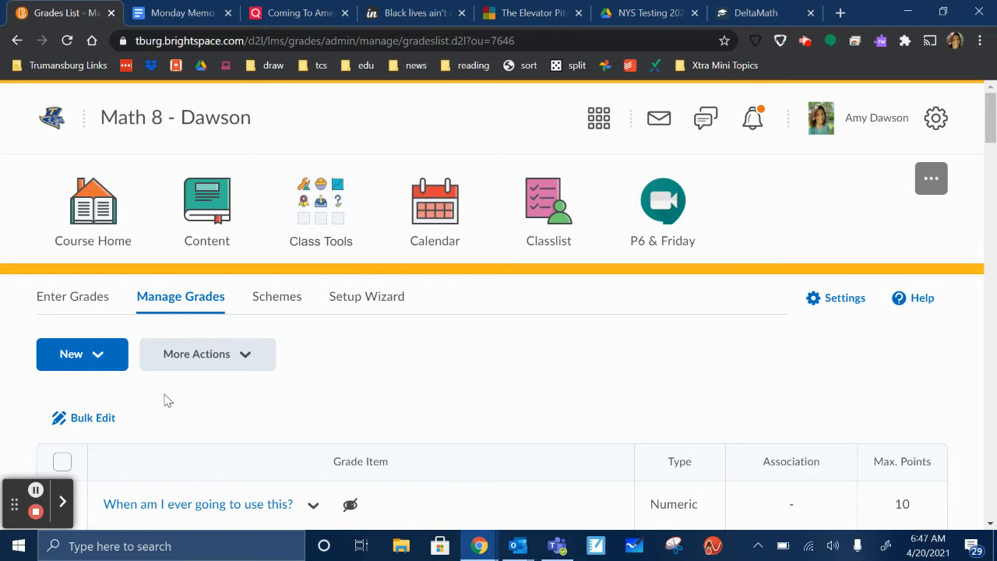
- Find the existing Marking Period 4 calculated item in the grades list and open it for editing
scroll(165, 401, down, 20)
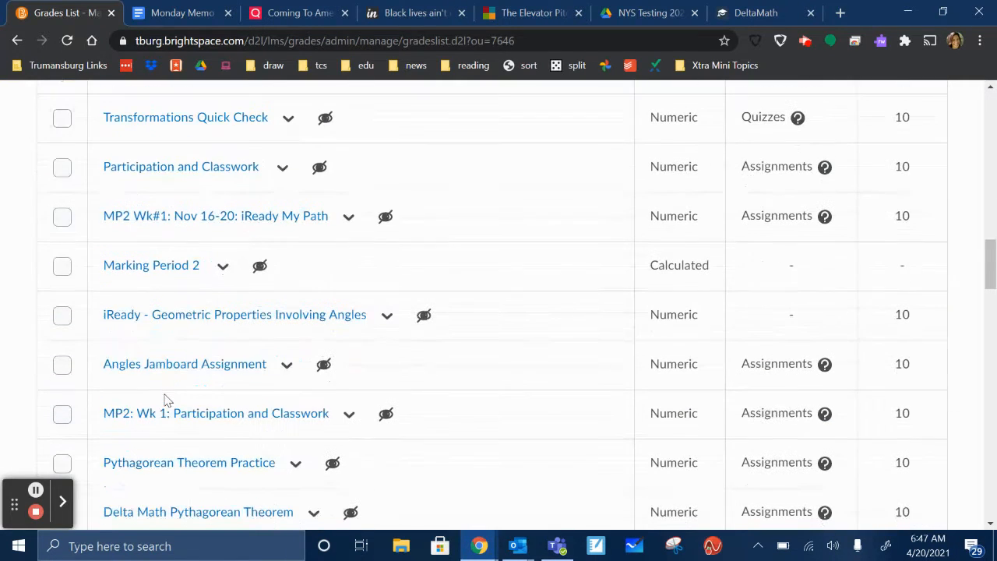
scroll(289, 185, down, 1)
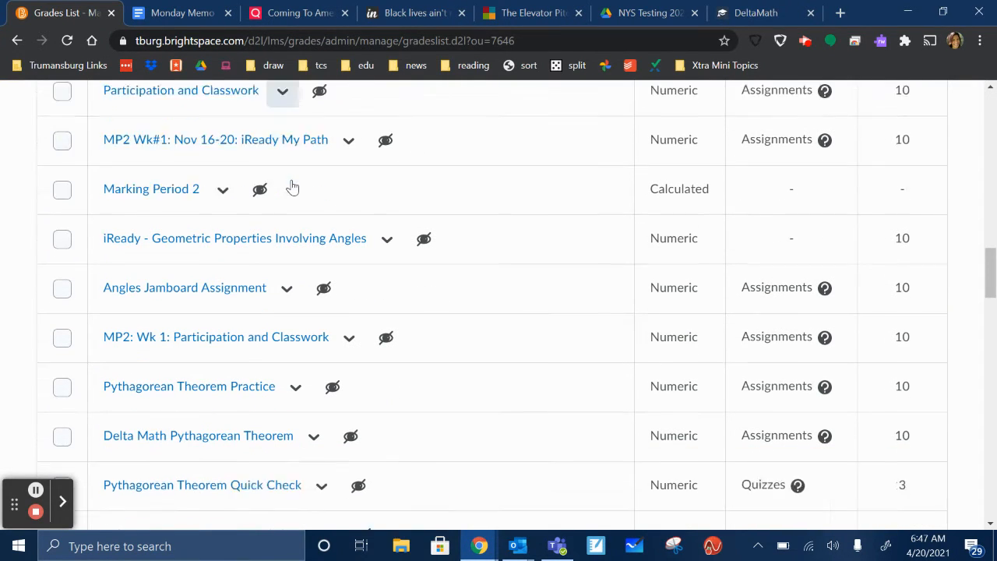
scroll(293, 187, down, 6)
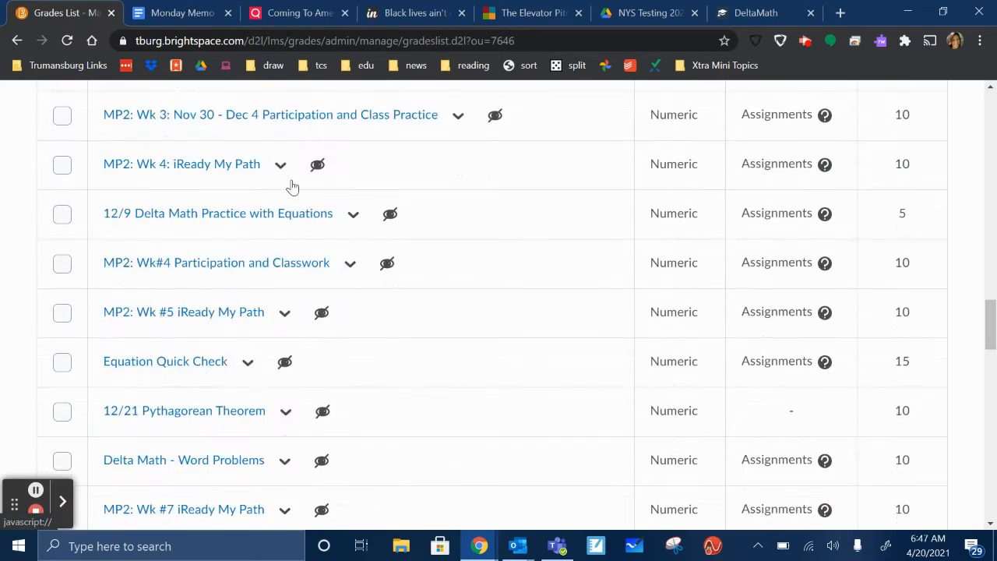
scroll(292, 187, down, 15)
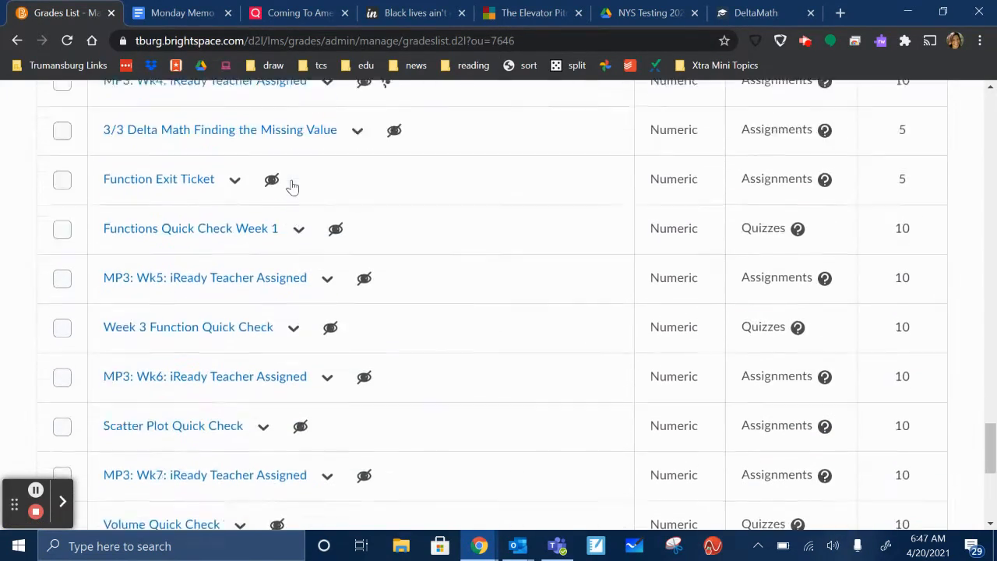
scroll(293, 187, down, 5)
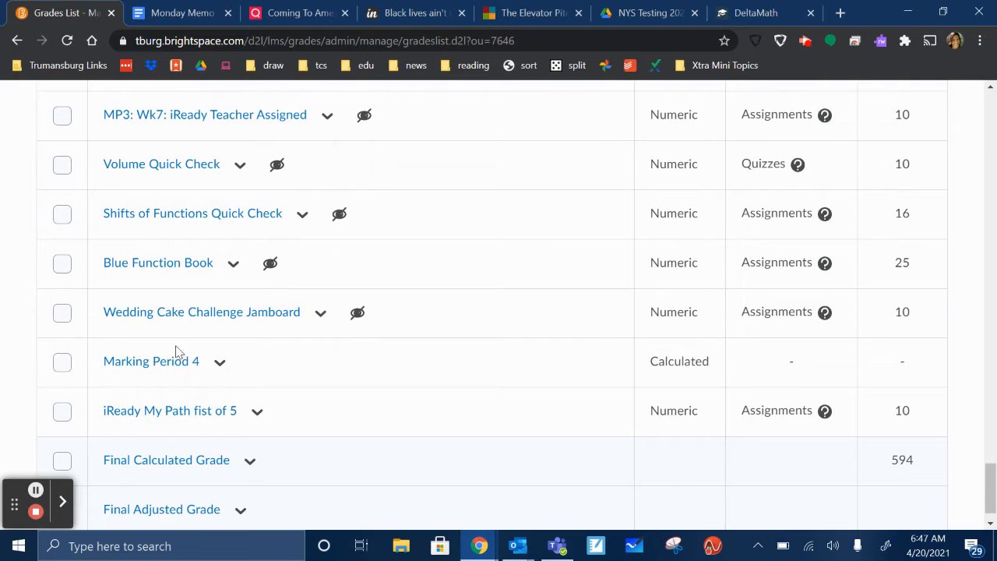
click(216, 363)
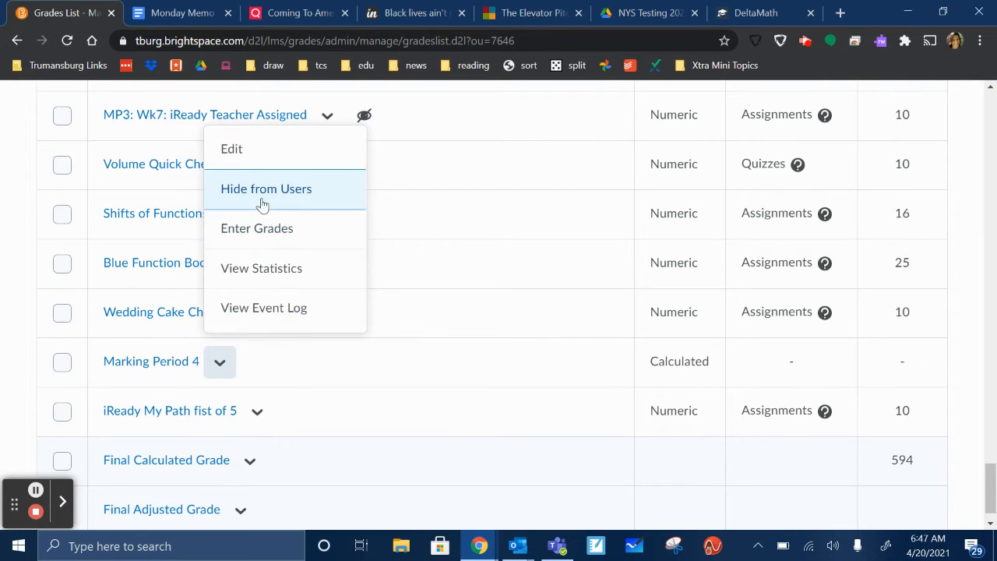
click(248, 150)
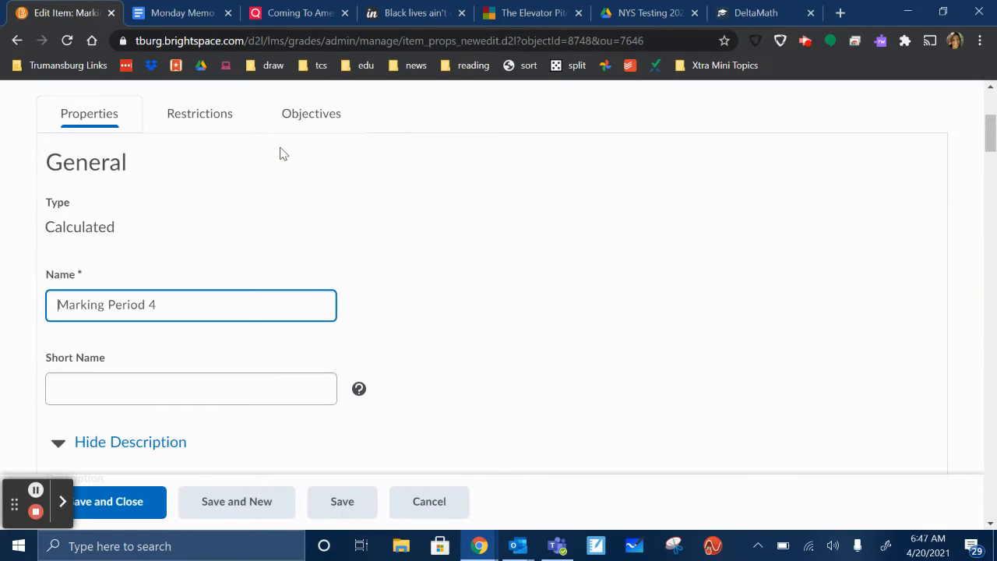
- Make sure "iReady My Path fist of 5" is included in the Marking Period 4 calculation, and save and close the item
scroll(383, 279, down, 20)
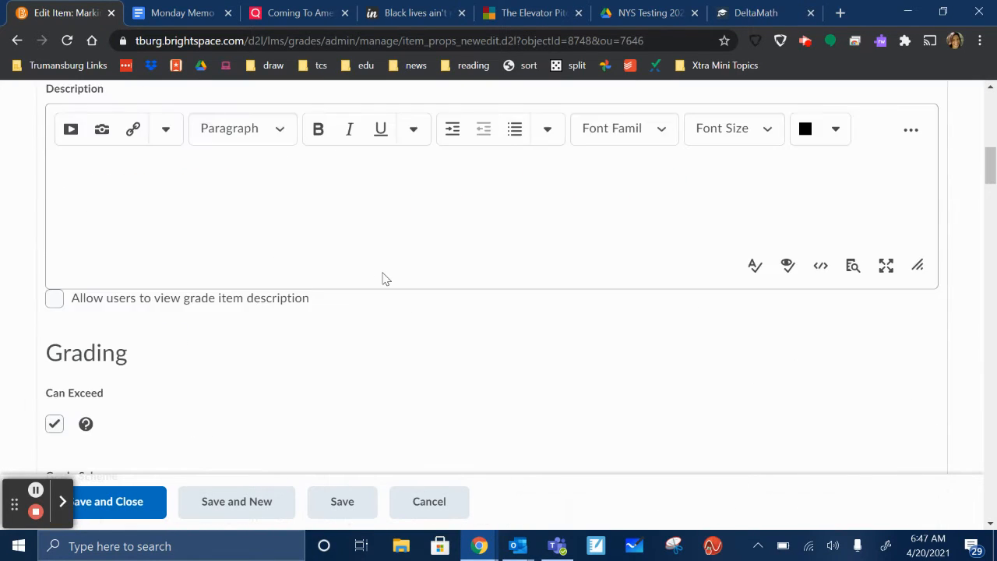
scroll(383, 279, down, 3)
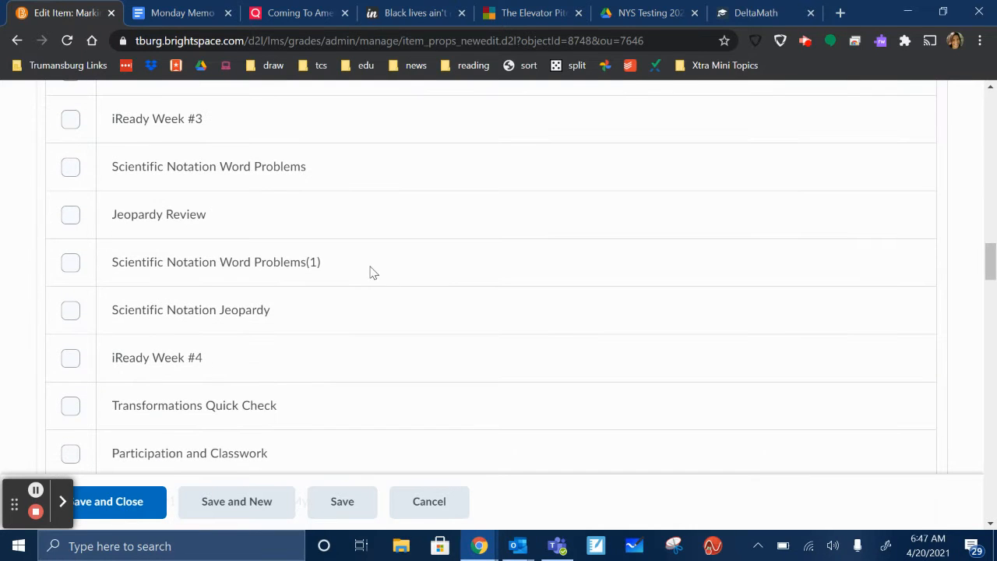
scroll(272, 270, down, 5)
scroll(290, 269, down, 12)
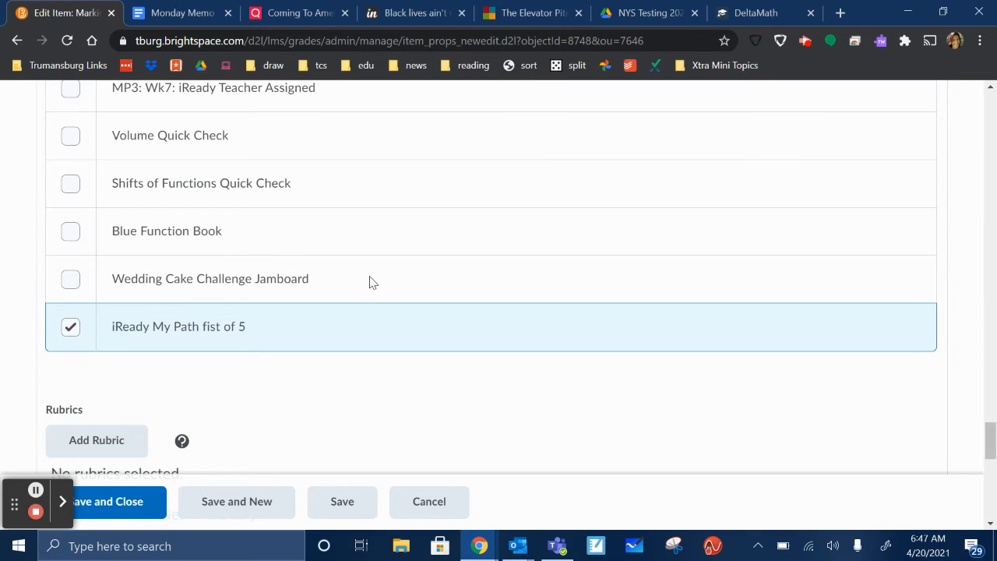
click(70, 327)
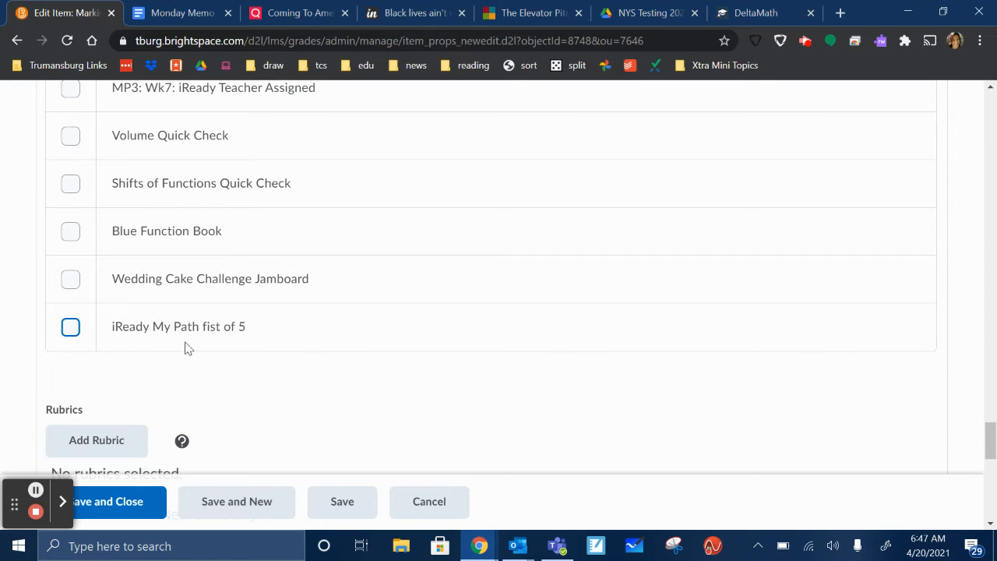
click(69, 328)
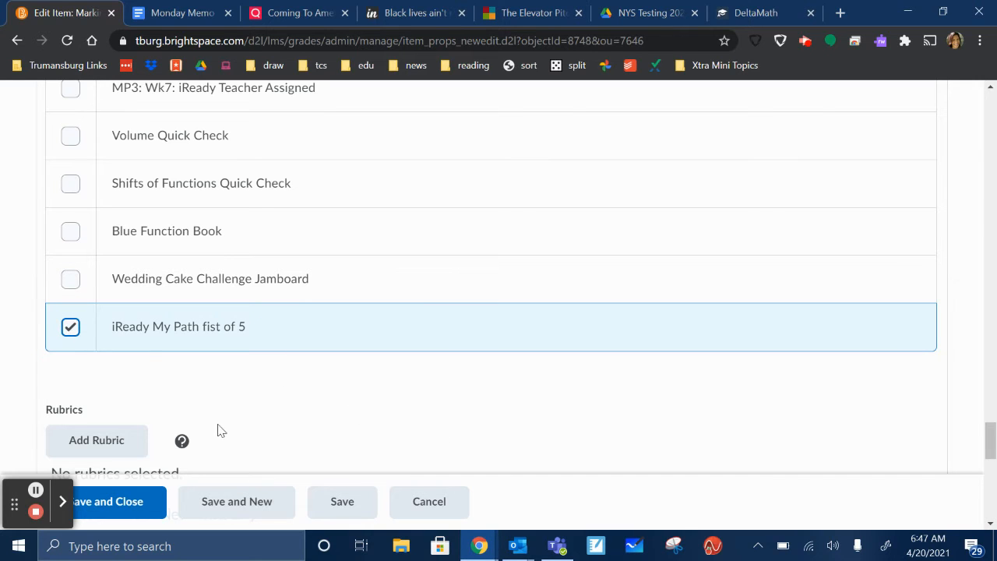
click(132, 503)
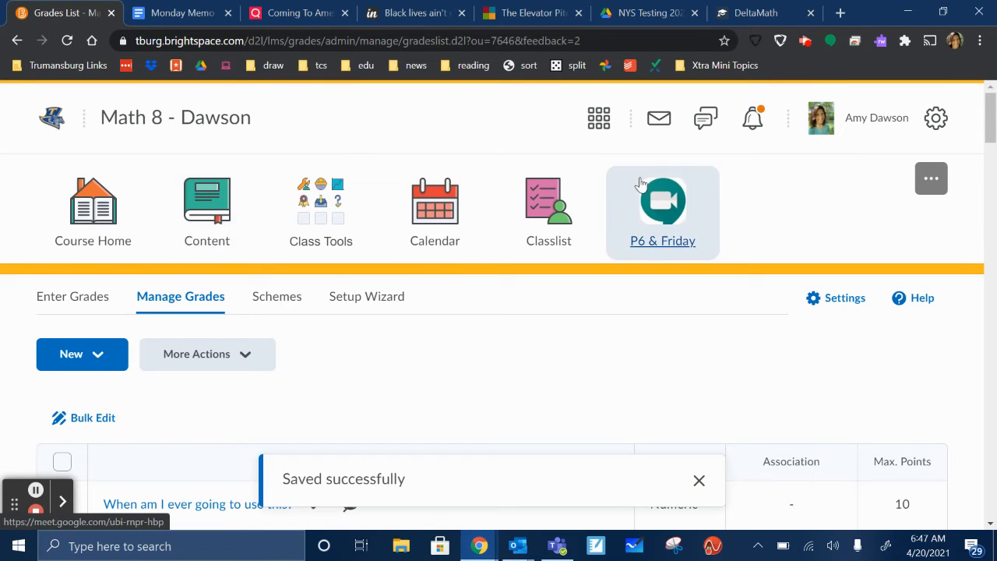
- Switch to viewing the course as a learner and open the learner's grades
click(855, 123)
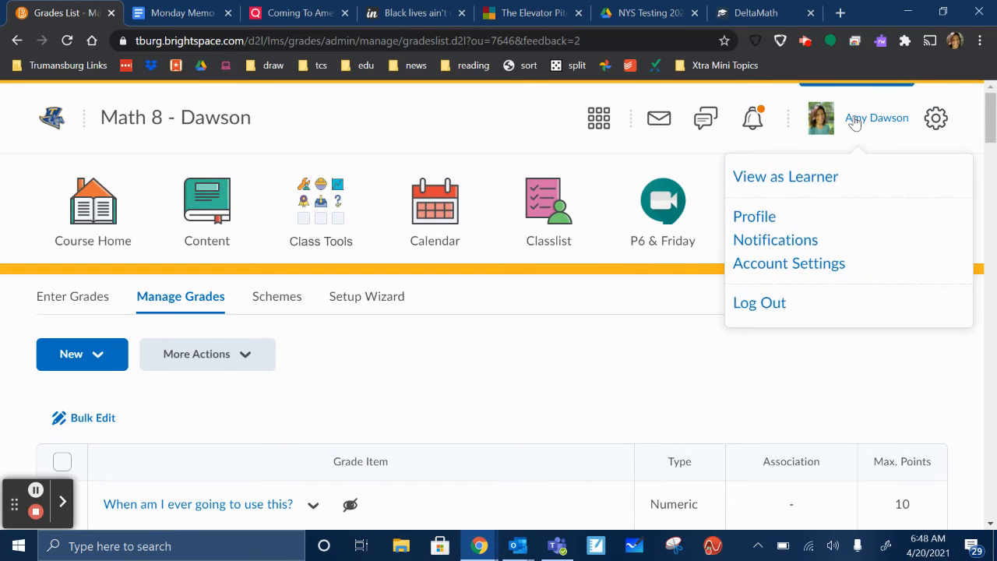
click(808, 184)
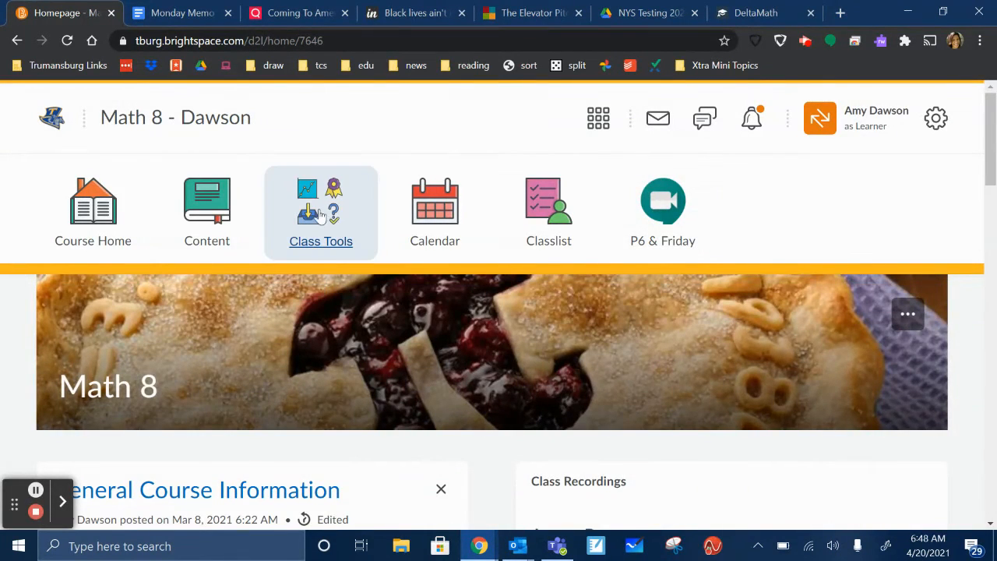
click(320, 205)
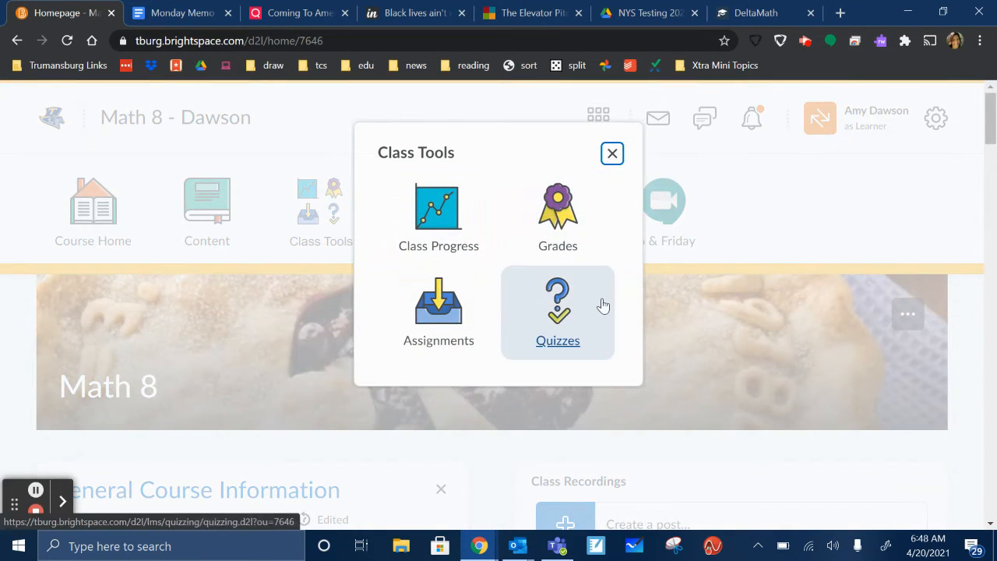
click(558, 220)
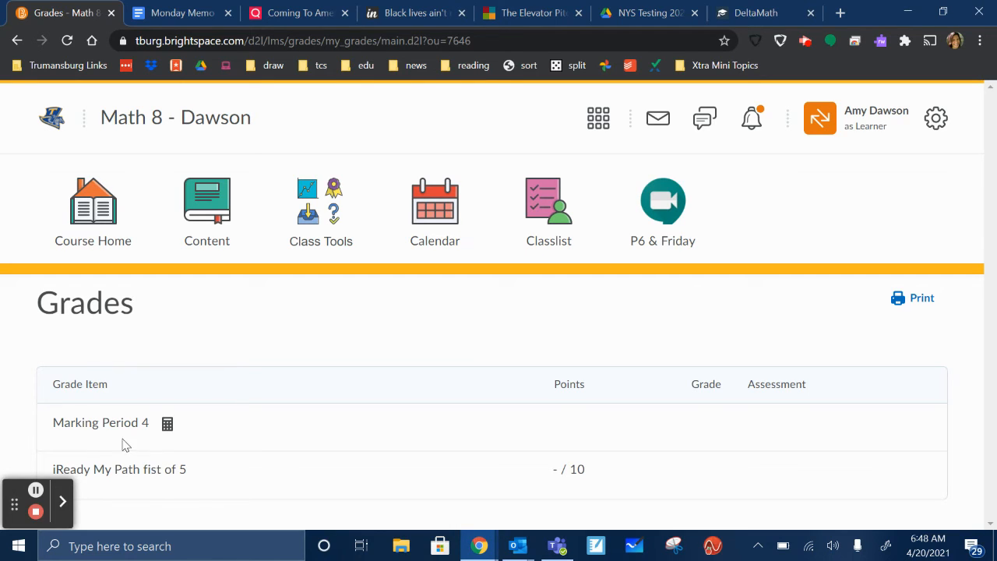
- Check the calculation formula of Marking Period 4, close it and go back to the main Brightspace homepage
click(168, 426)
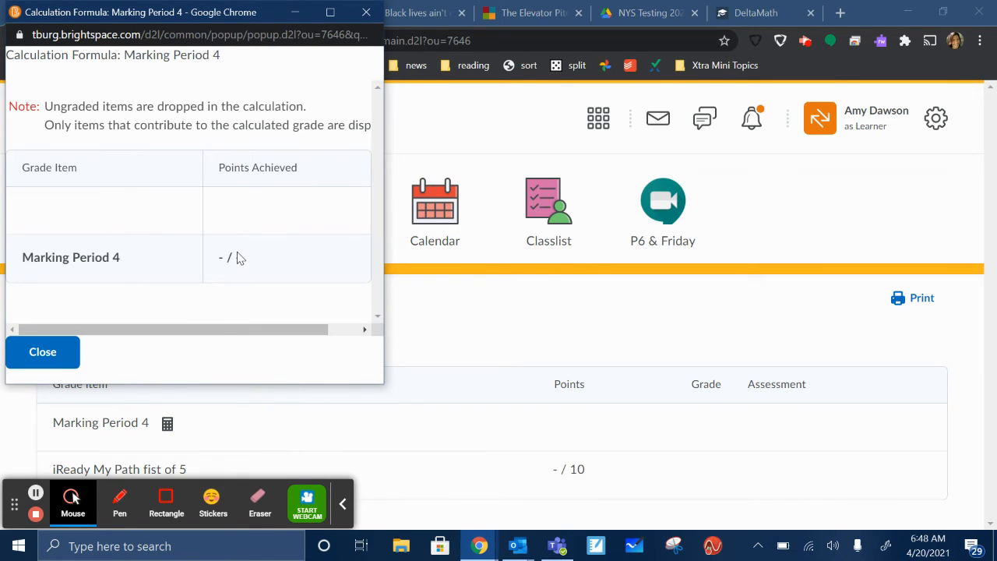
click(16, 360)
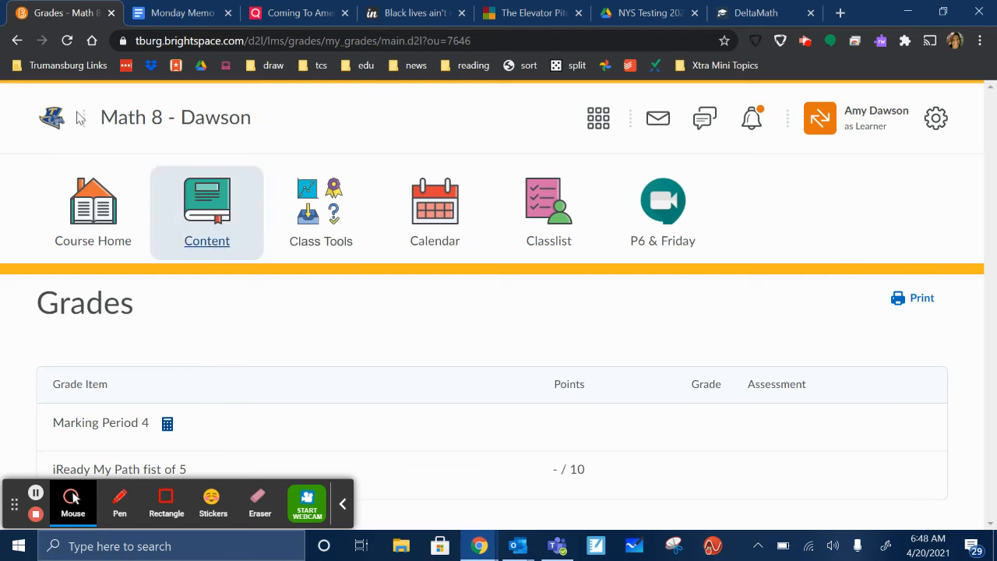
click(57, 127)
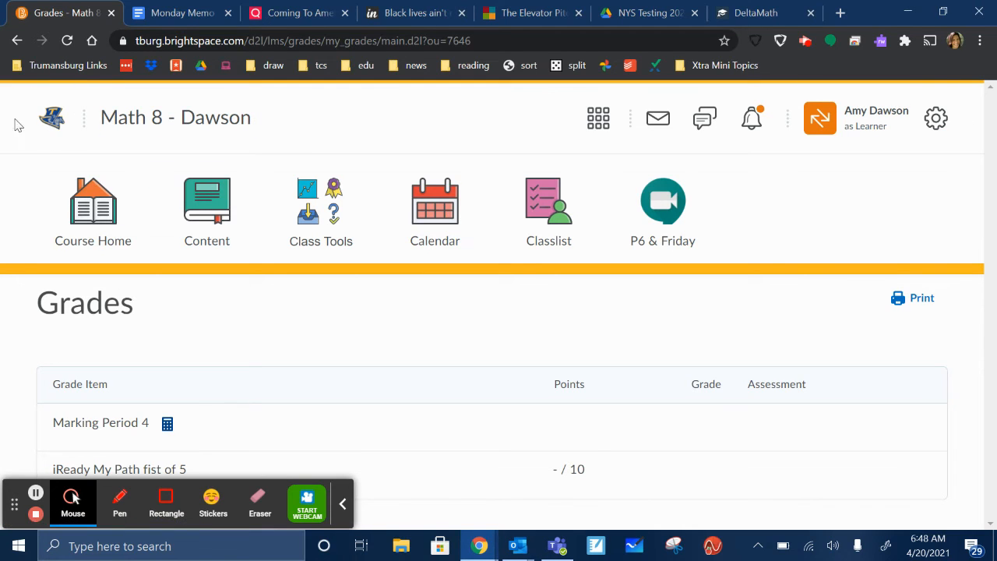
click(56, 129)
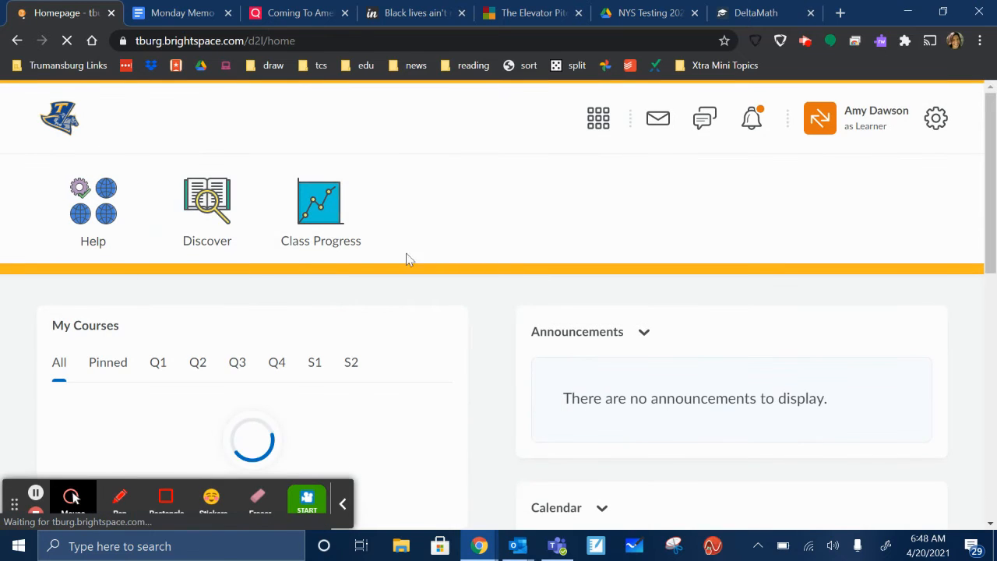
- Open the Algebra course from the homepage and go to its learner grades
scroll(269, 219, down, 3)
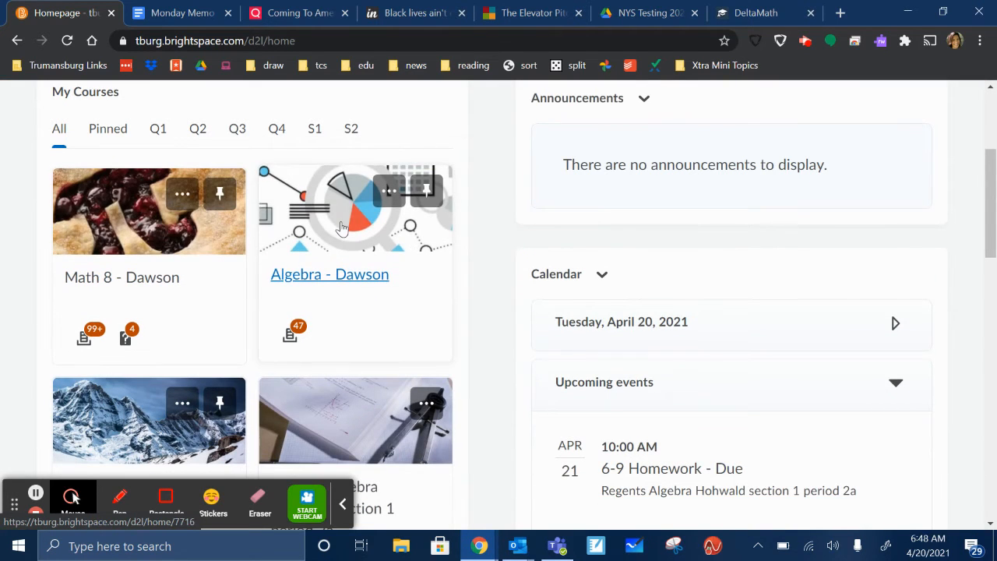
click(350, 218)
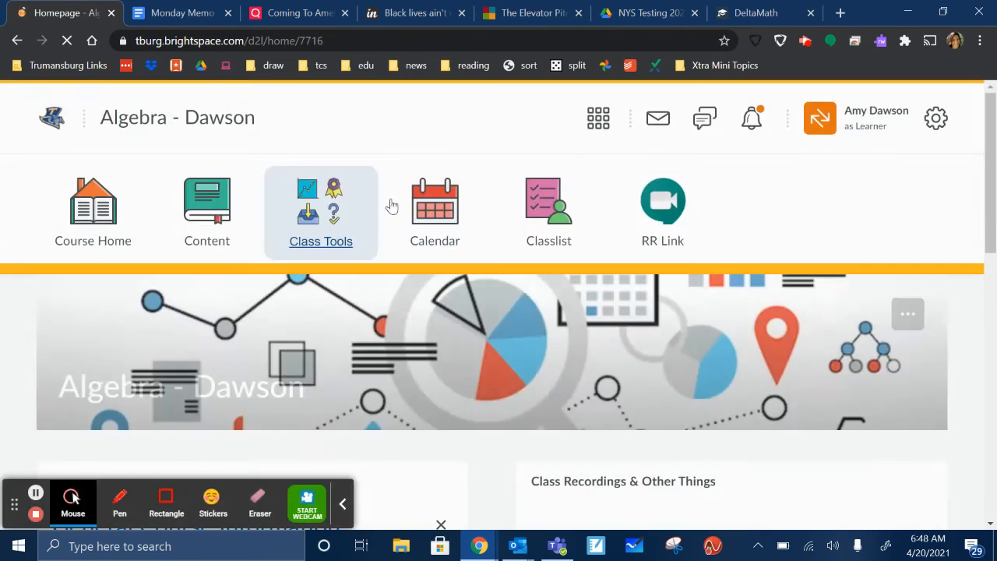
click(322, 215)
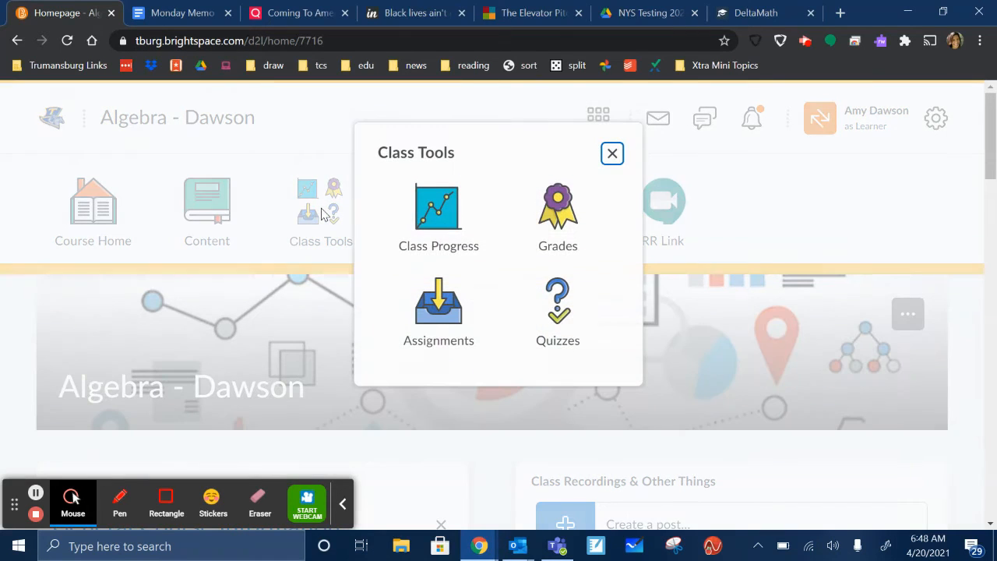
click(558, 204)
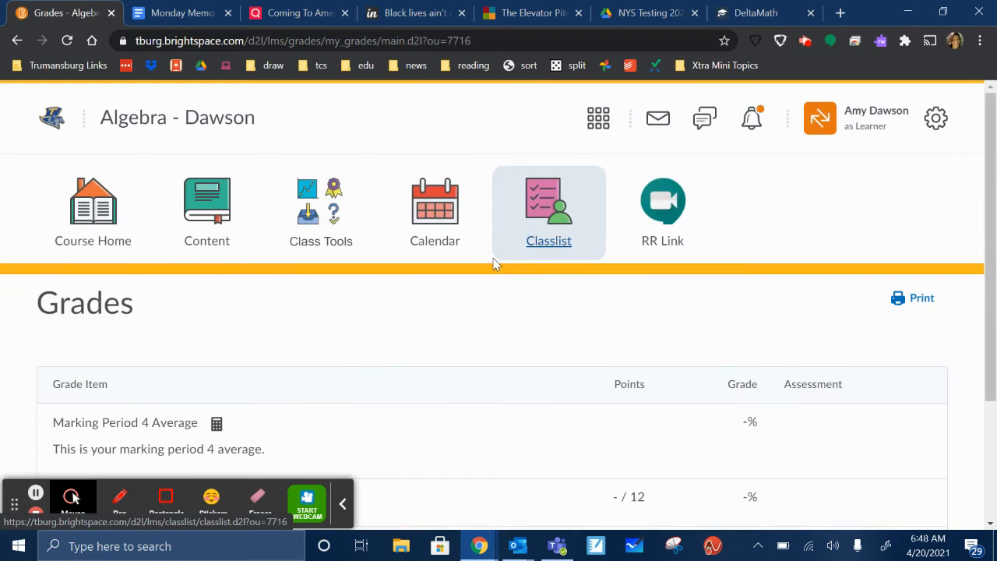
- Review the learner's grade items, view the calculation formula of Marking Period 4 Average and close it
scroll(493, 263, down, 2)
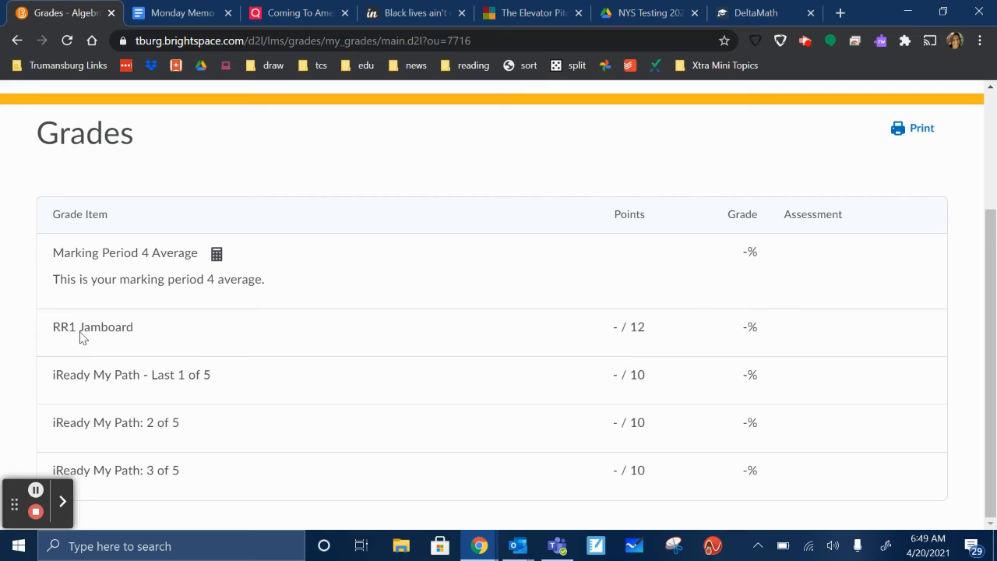
click(217, 254)
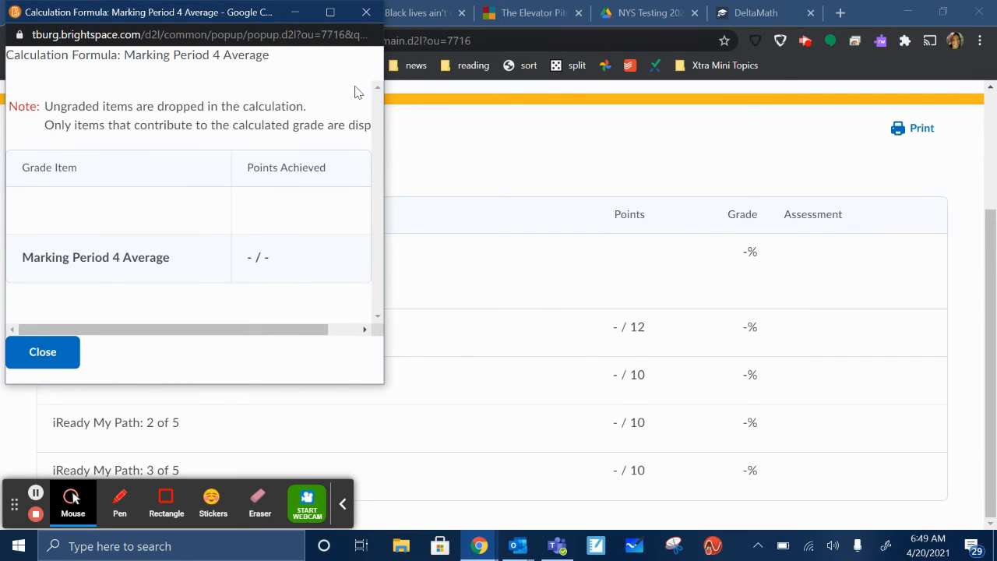
click(365, 13)
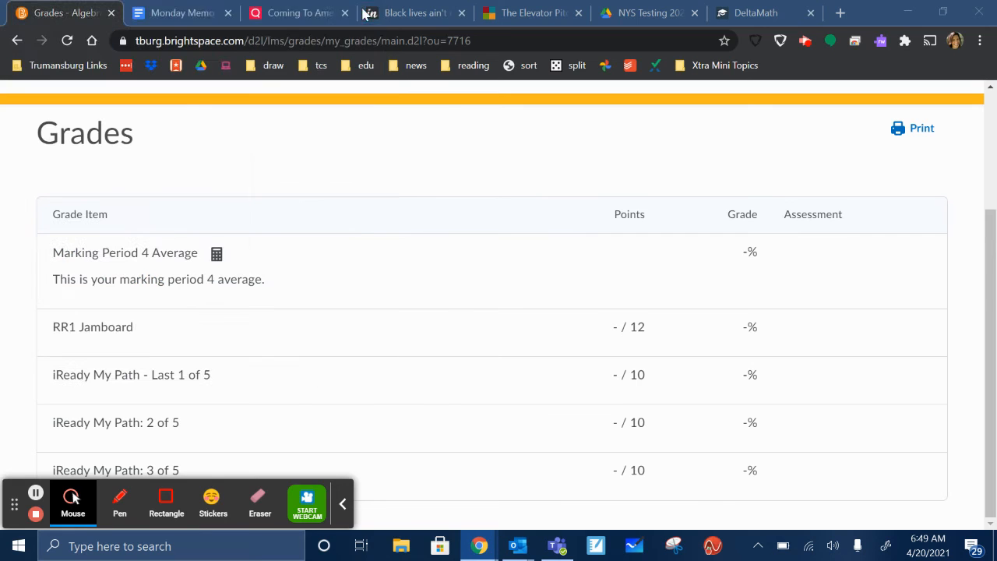
- Leave the learner view and open the Algebra course's grade management list as the teacher
scroll(742, 361, up, 2)
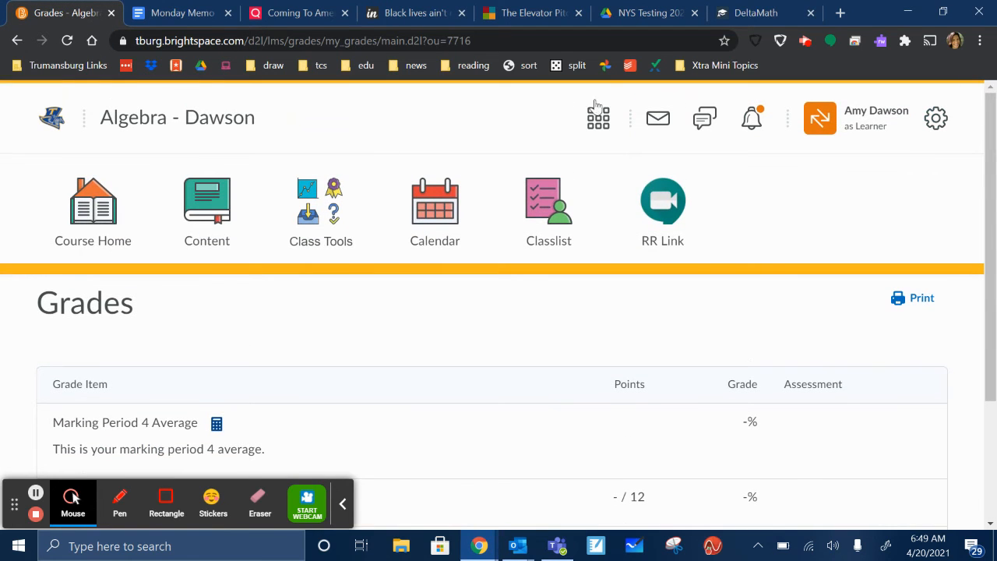
click(852, 117)
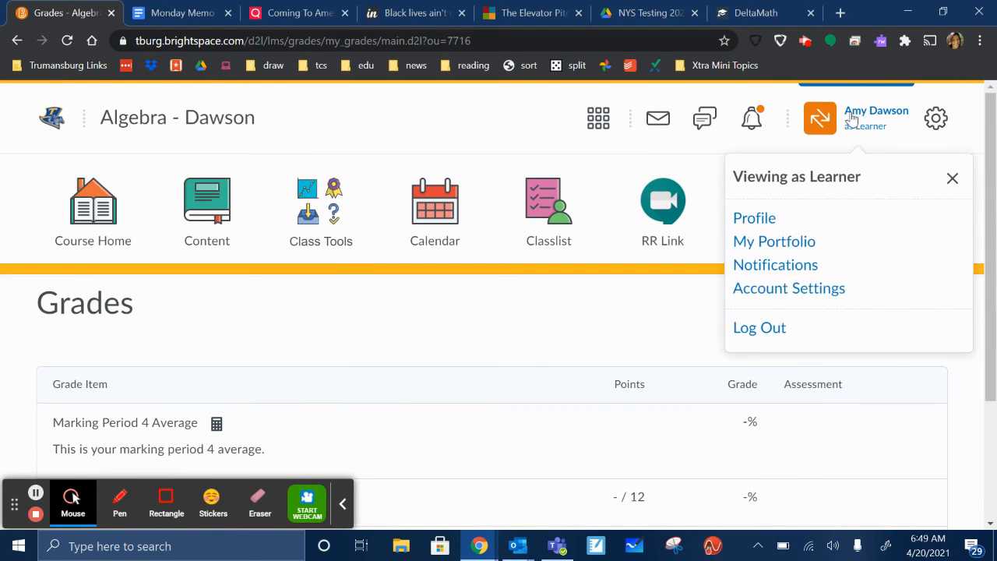
click(954, 180)
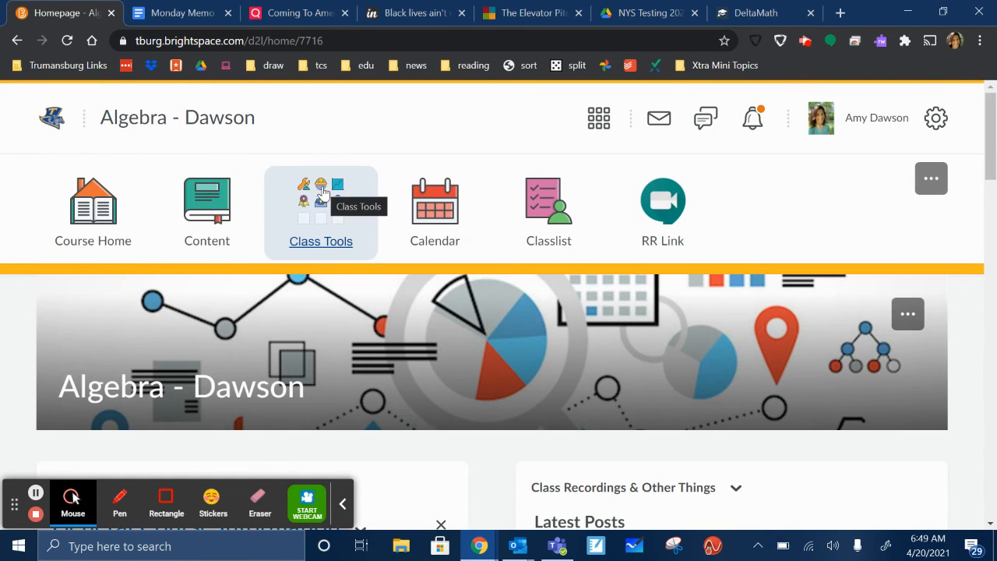
click(323, 192)
click(379, 314)
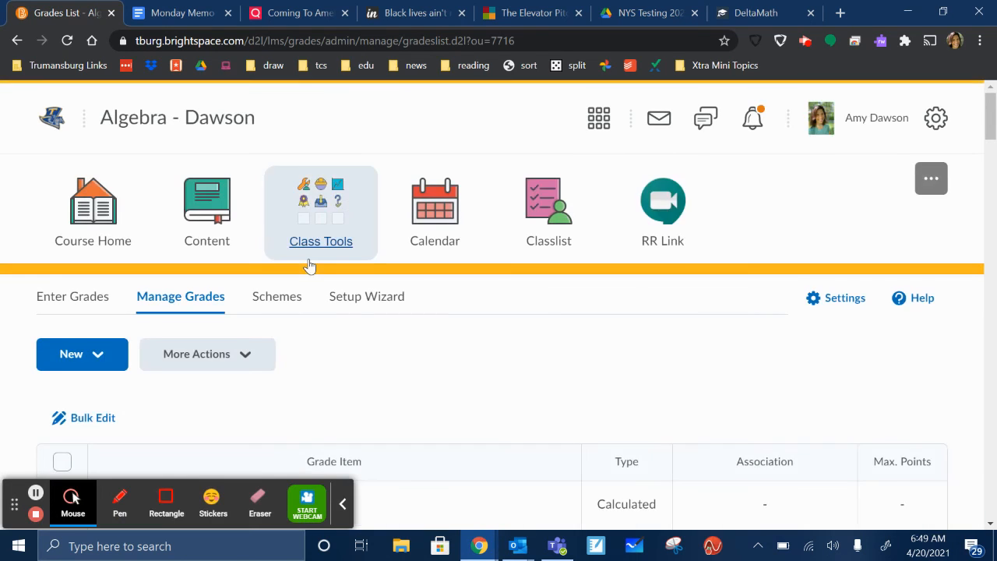
- Find the Marking Period 4 Average calculated item in the grades list and open it for editing
scroll(310, 266, down, 20)
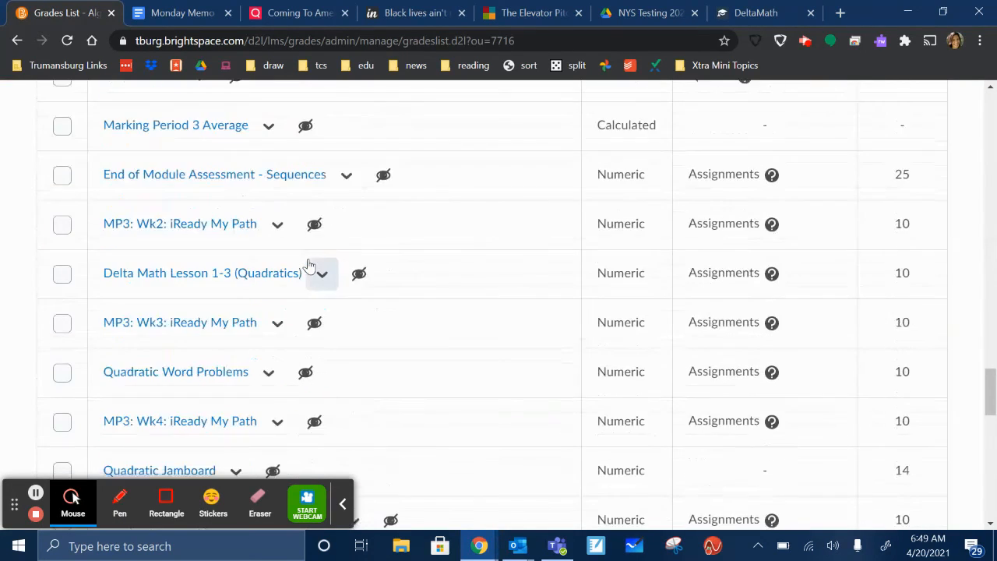
scroll(309, 266, down, 9)
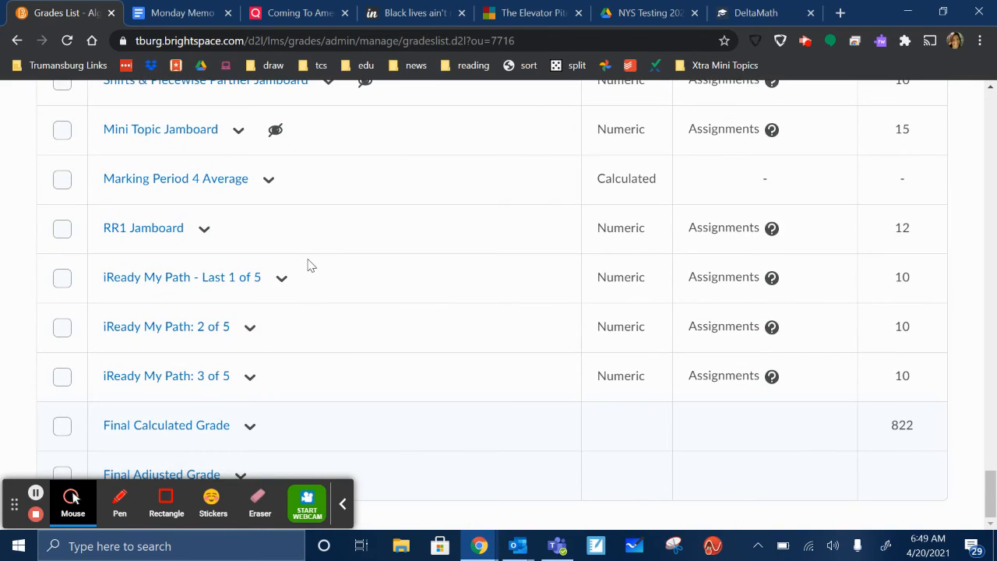
scroll(307, 266, up, 3)
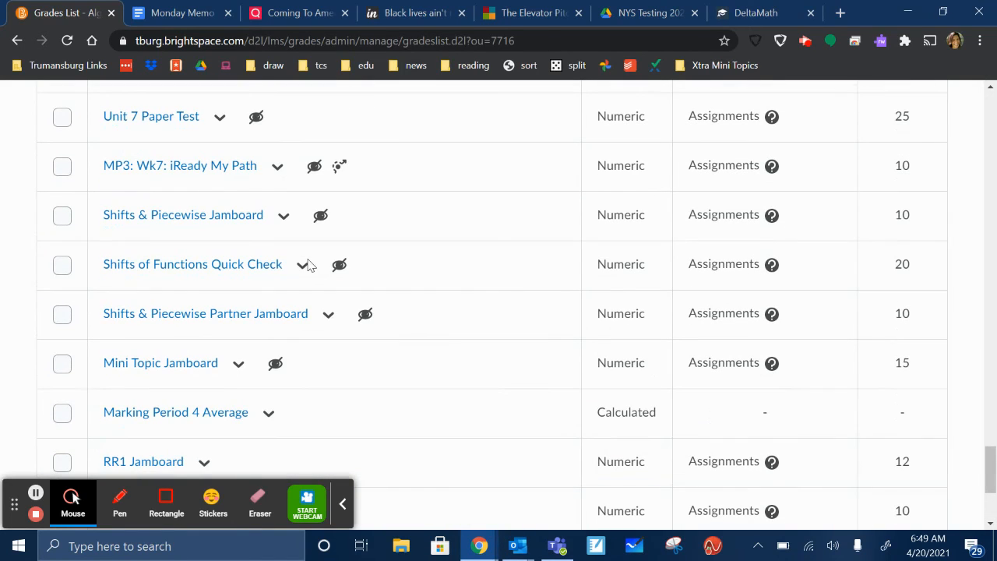
click(269, 416)
click(280, 200)
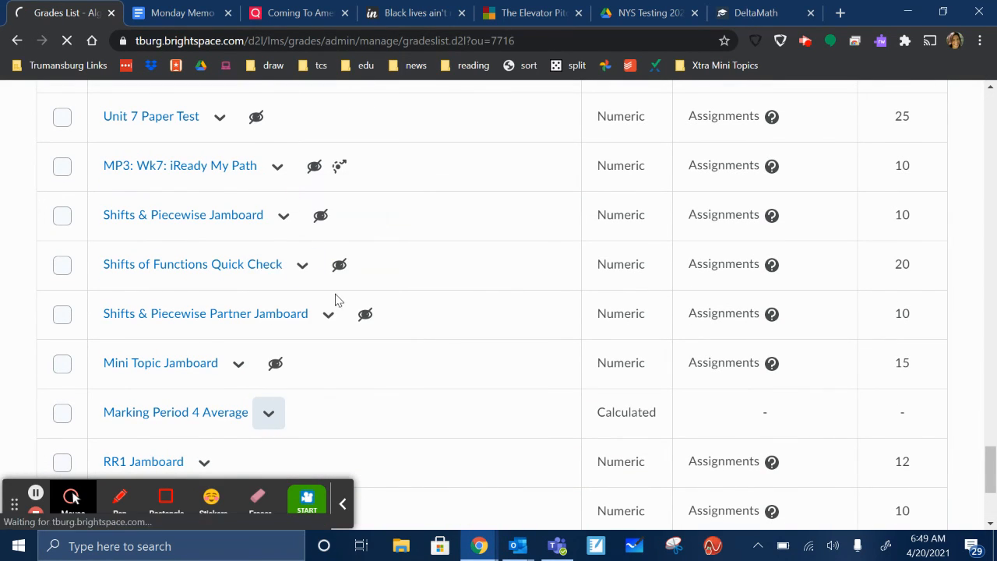
- Examine which grade items are included in the Marking Period 4 Average calculation
scroll(386, 293, down, 10)
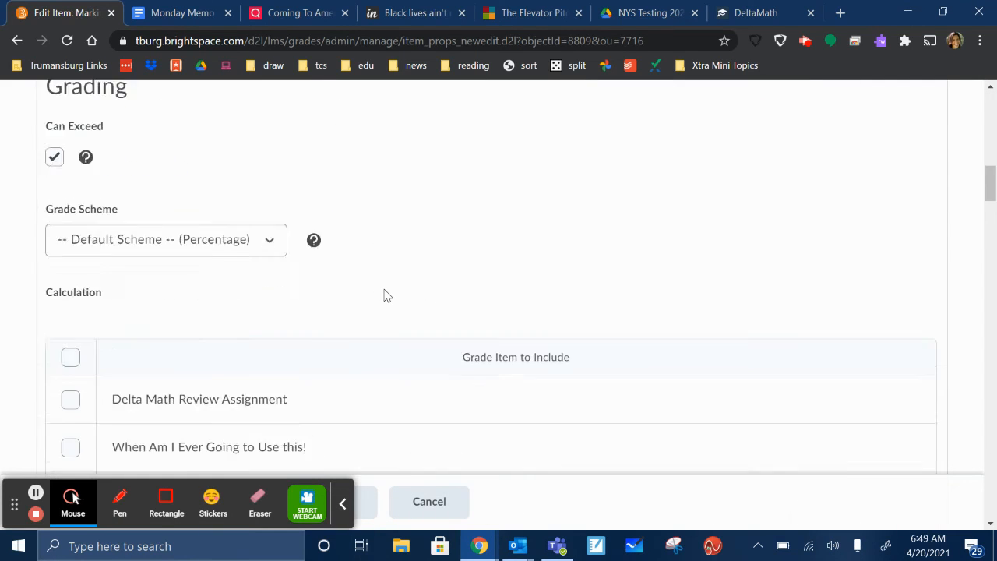
scroll(387, 296, down, 20)
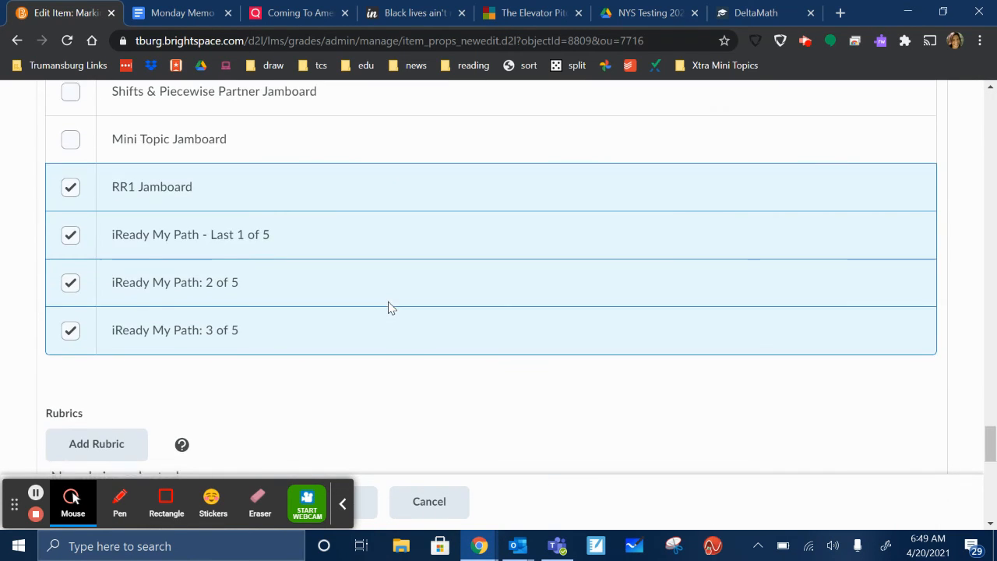
scroll(388, 307, down, 3)
scroll(63, 194, up, 4)
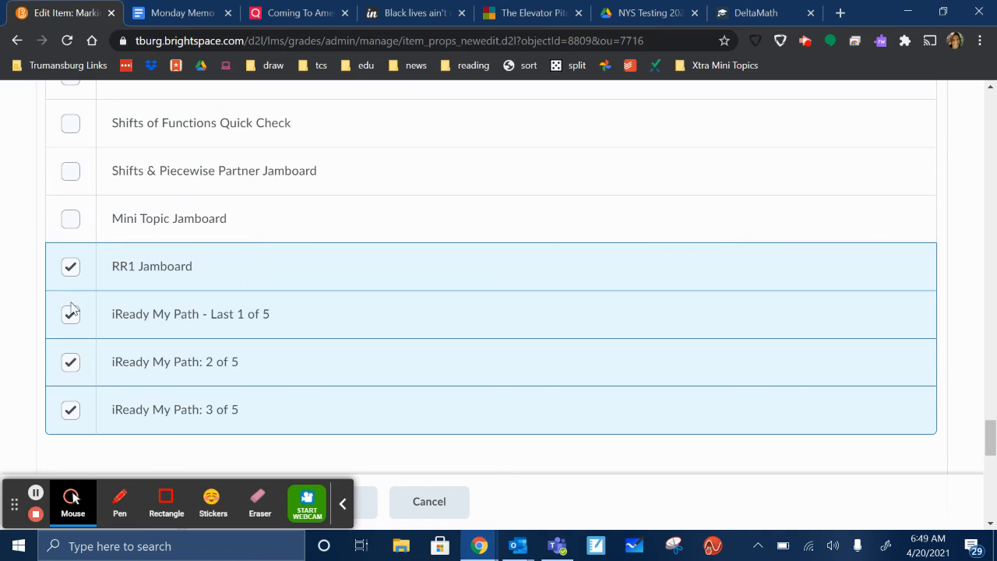